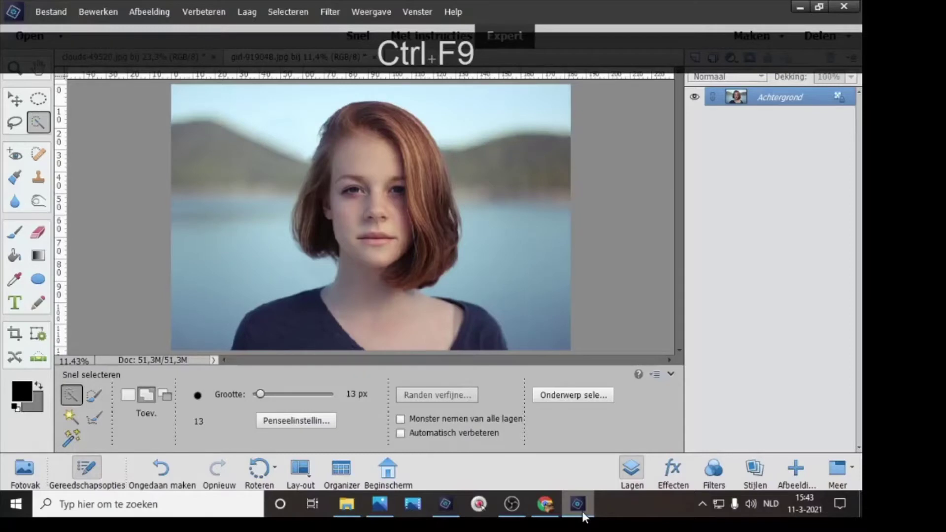
left_click(514, 505)
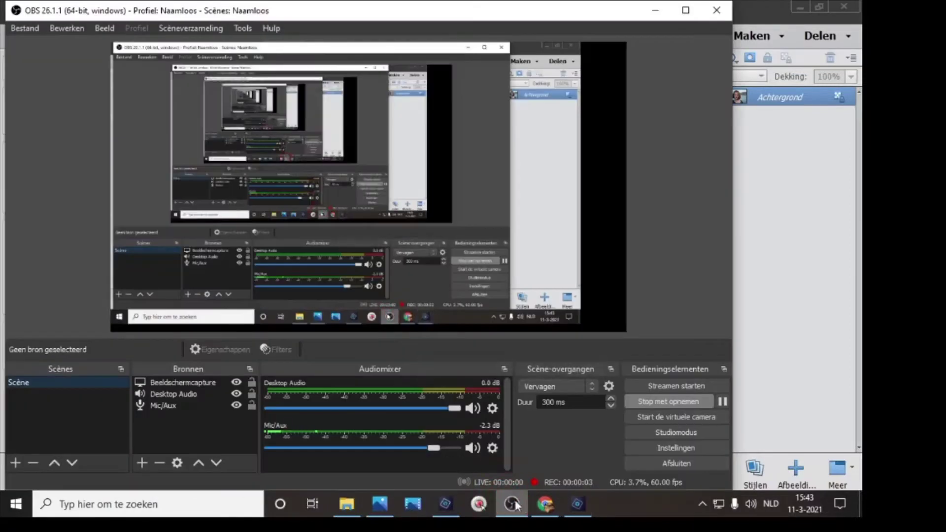
left_click(558, 510)
left_click(566, 510)
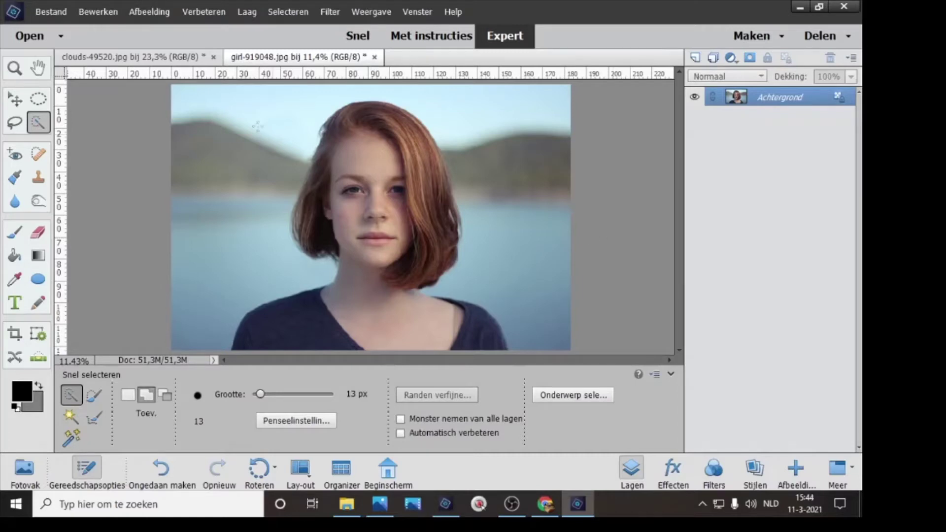
View the clouds photo, return to the portrait, and select the woman's hair, face and clothing with the Quick Selection tool
left_click(148, 58)
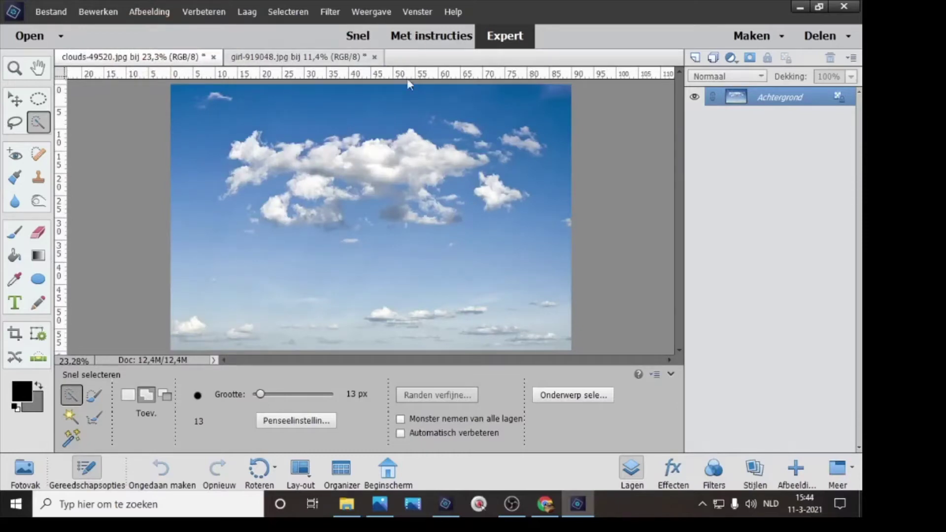
left_click(318, 57)
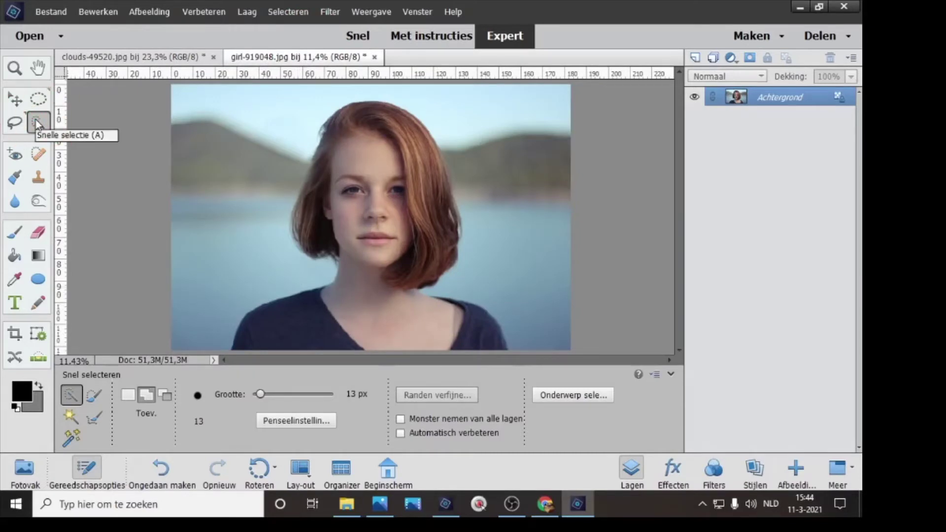
left_click(70, 393)
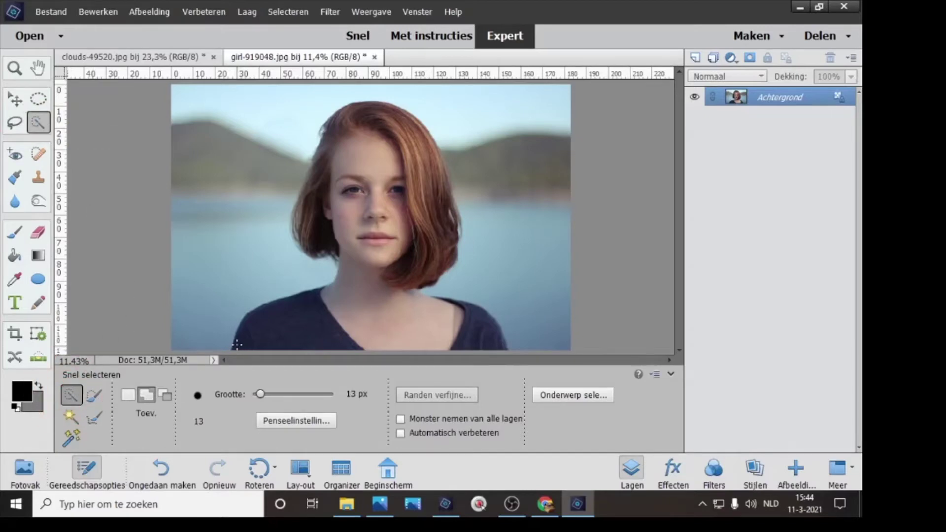
left_click_drag(237, 344, 246, 326)
mouse_move(298, 313)
left_mouse_down()
mouse_move(342, 292)
mouse_move(350, 251)
mouse_move(323, 256)
left_mouse_up()
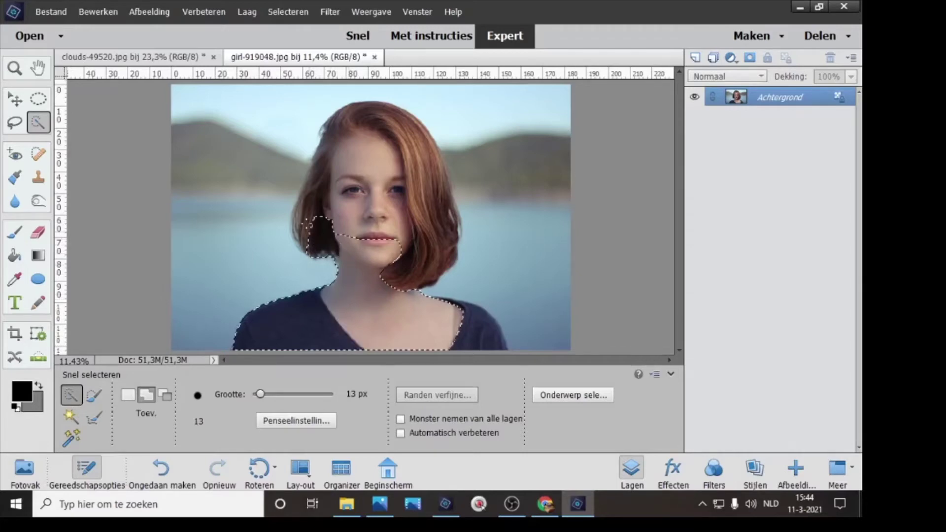
mouse_move(310, 222)
left_mouse_down()
mouse_move(302, 204)
mouse_move(318, 166)
left_mouse_up()
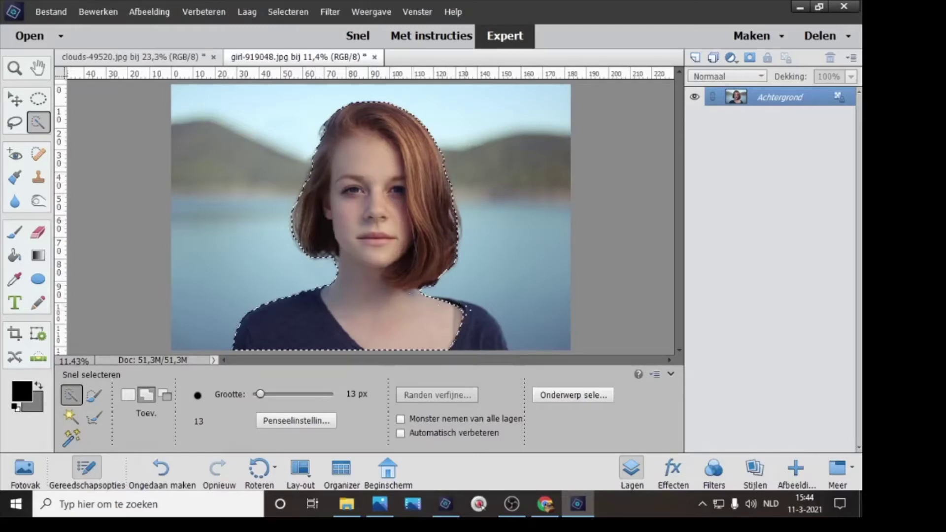
mouse_move(464, 311)
left_mouse_down()
mouse_move(480, 317)
mouse_move(433, 324)
left_mouse_up()
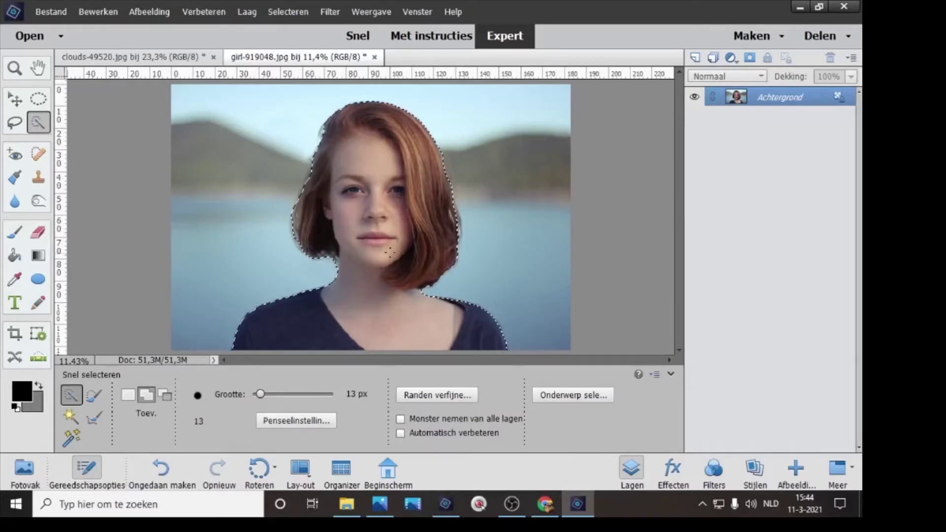
Open Refine Edge (Randen verfijnen) for the woman's selection with the view set to Op zwart
left_click(426, 396)
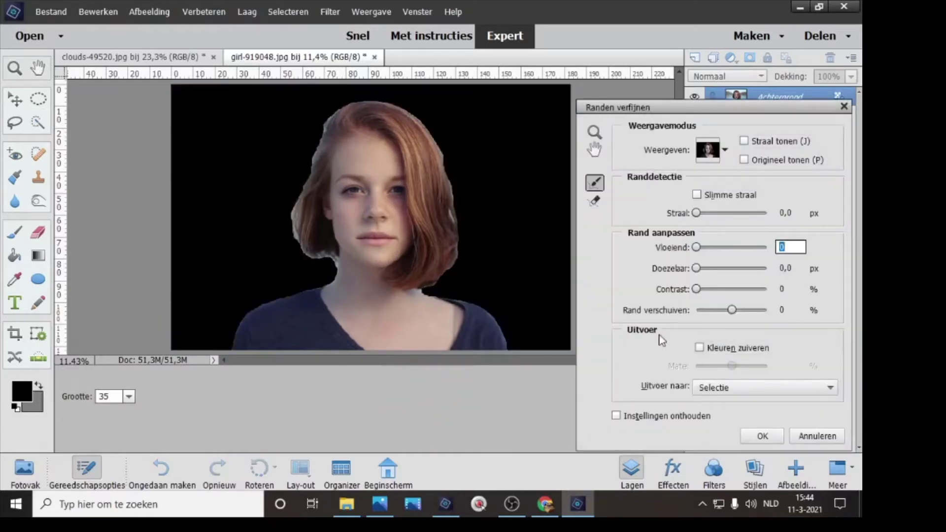
left_click(715, 158)
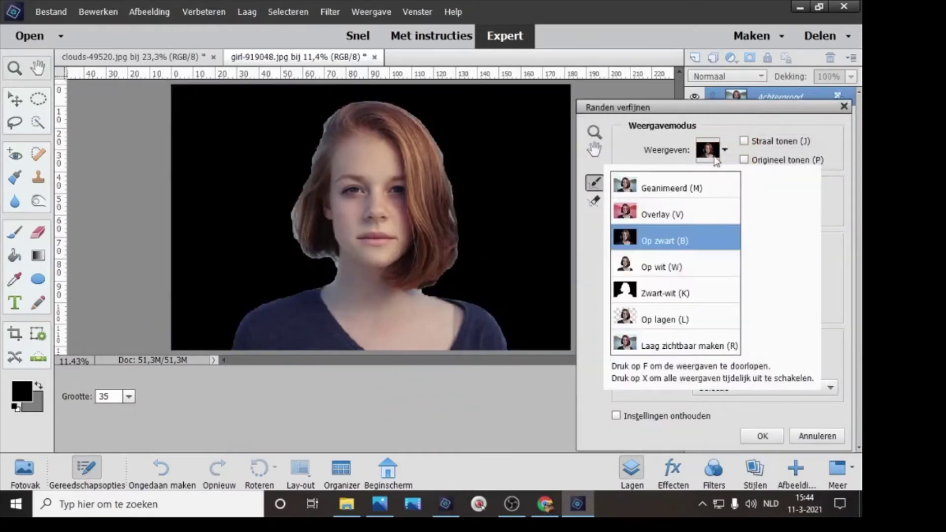
left_click(650, 241)
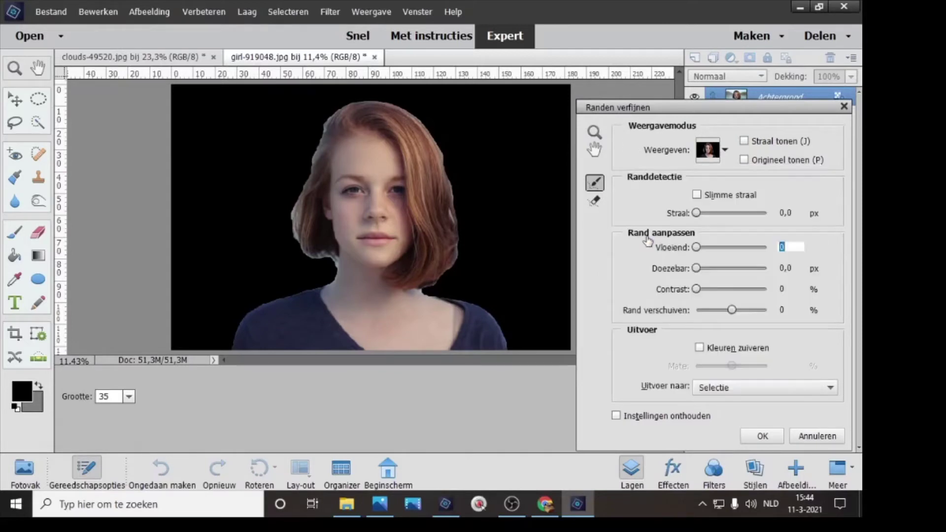
left_click(745, 141)
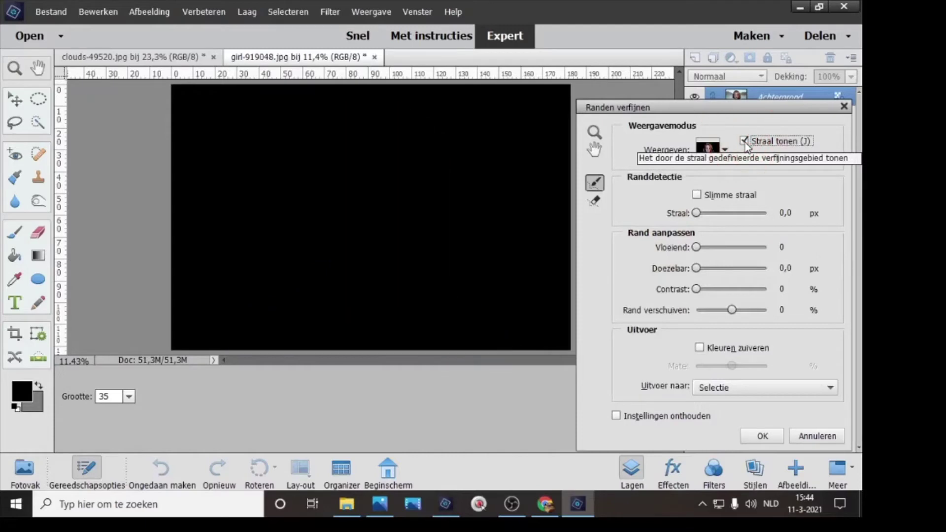
left_click(745, 143)
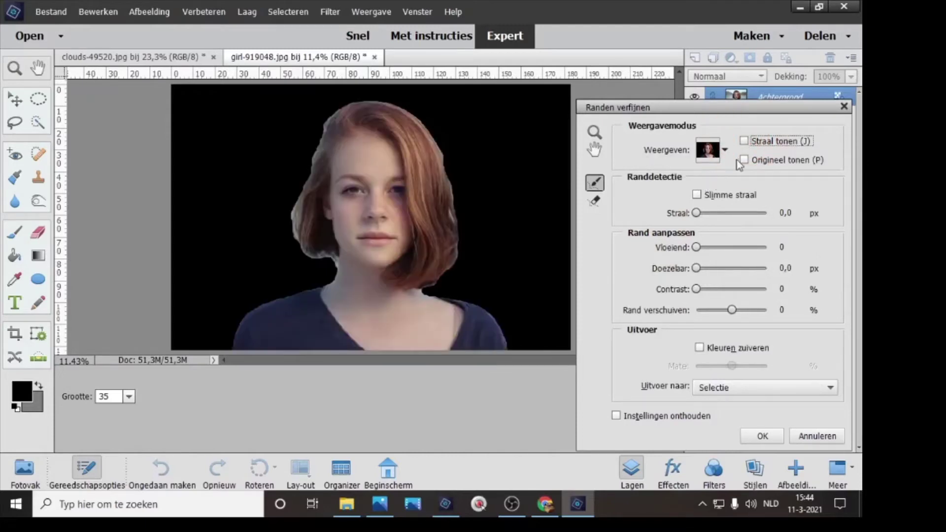
left_click(745, 142)
left_click(745, 141)
Enable Slimme straal for edge detection and set the Straal to 8 px
left_click(702, 196)
left_click(788, 214)
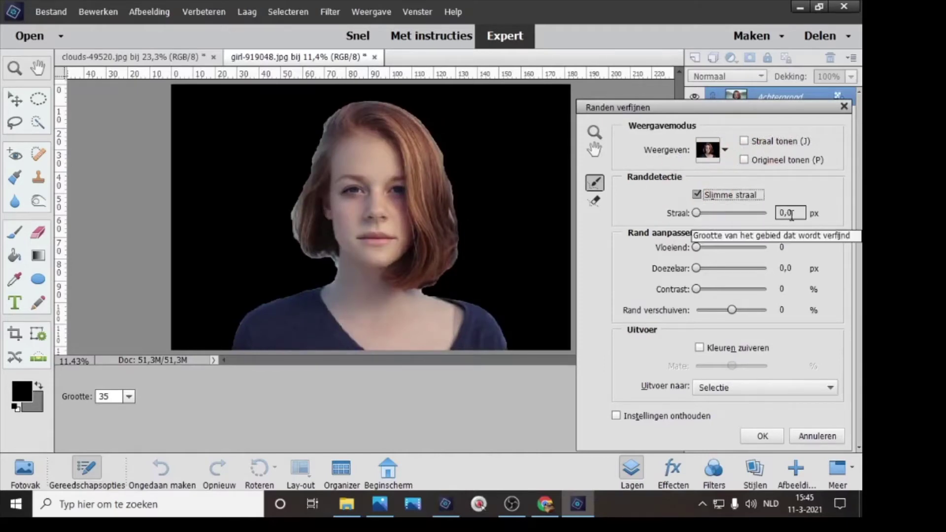
left_click(756, 213)
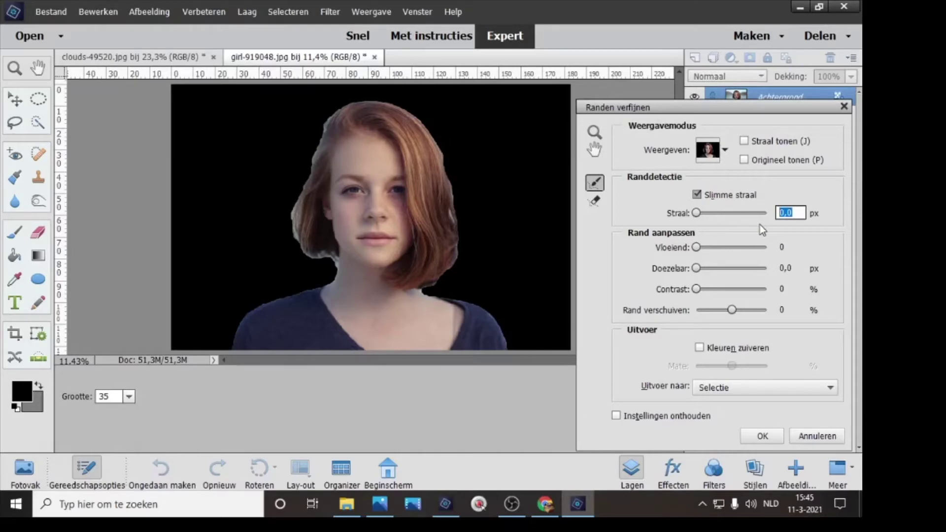
type("8")
Brush the refine radius along the hair edge on the left side of the portrait, from the crown to the neck
mouse_move(334, 114)
left_mouse_down()
mouse_move(322, 142)
mouse_move(327, 112)
mouse_move(288, 210)
mouse_move(307, 159)
mouse_move(288, 194)
mouse_move(287, 218)
mouse_move(300, 202)
mouse_move(296, 191)
mouse_move(293, 246)
mouse_move(338, 271)
mouse_move(298, 260)
mouse_move(320, 262)
left_mouse_up()
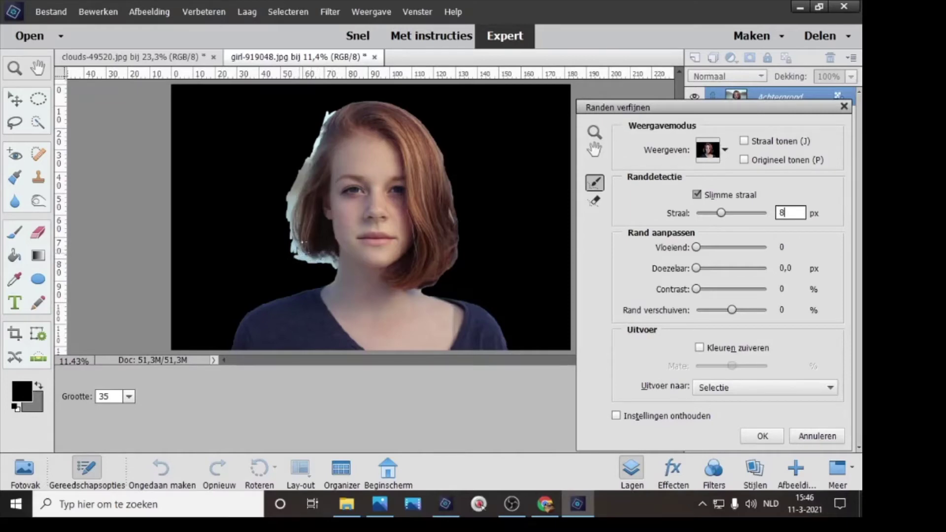
left_click_drag(304, 260, 306, 264)
key("Tab")
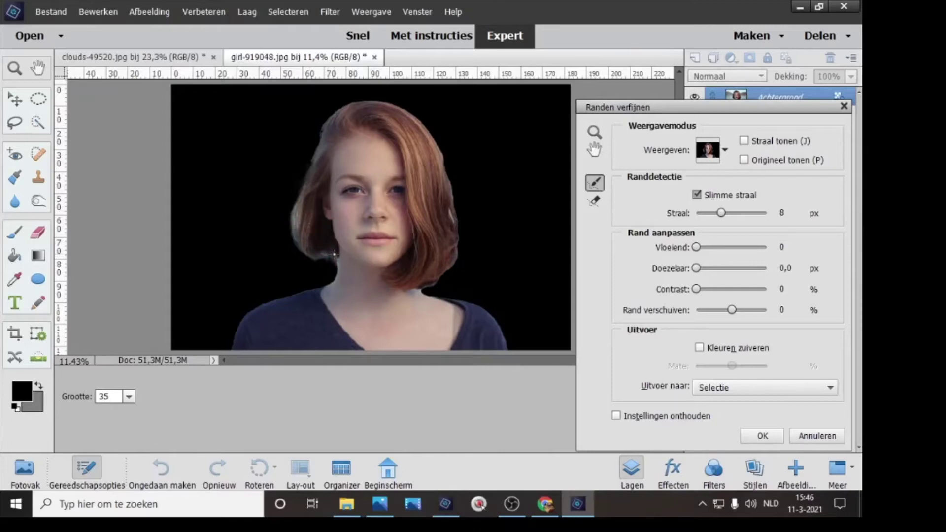
mouse_move(302, 256)
left_mouse_down()
mouse_move(330, 258)
mouse_move(314, 259)
mouse_move(323, 255)
mouse_move(317, 251)
mouse_move(304, 260)
mouse_move(314, 248)
mouse_move(290, 245)
mouse_move(341, 243)
mouse_move(320, 257)
mouse_move(291, 232)
left_mouse_up()
mouse_move(323, 134)
left_mouse_down()
mouse_move(289, 205)
mouse_move(294, 193)
mouse_move(291, 240)
left_mouse_up()
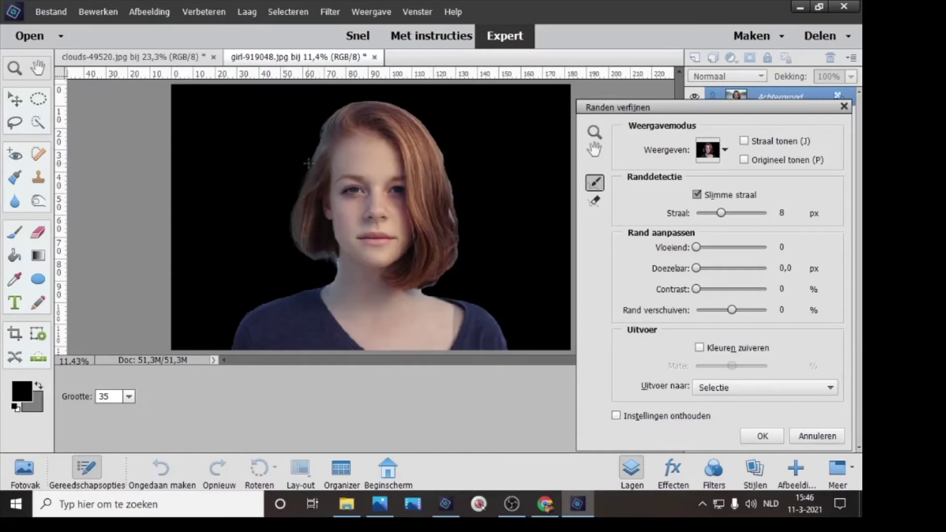
mouse_move(314, 152)
left_mouse_down()
mouse_move(302, 178)
mouse_move(321, 129)
mouse_move(298, 195)
mouse_move(301, 180)
left_mouse_up()
Brush the refine radius over the top of the head and along the hair edge on the portrait's right side
mouse_move(327, 117)
left_mouse_down()
mouse_move(359, 102)
mouse_move(338, 103)
mouse_move(391, 98)
mouse_move(436, 134)
mouse_move(454, 187)
mouse_move(448, 165)
left_mouse_up()
mouse_move(452, 175)
left_mouse_down()
mouse_move(452, 187)
mouse_move(450, 159)
mouse_move(460, 261)
mouse_move(426, 288)
left_mouse_up()
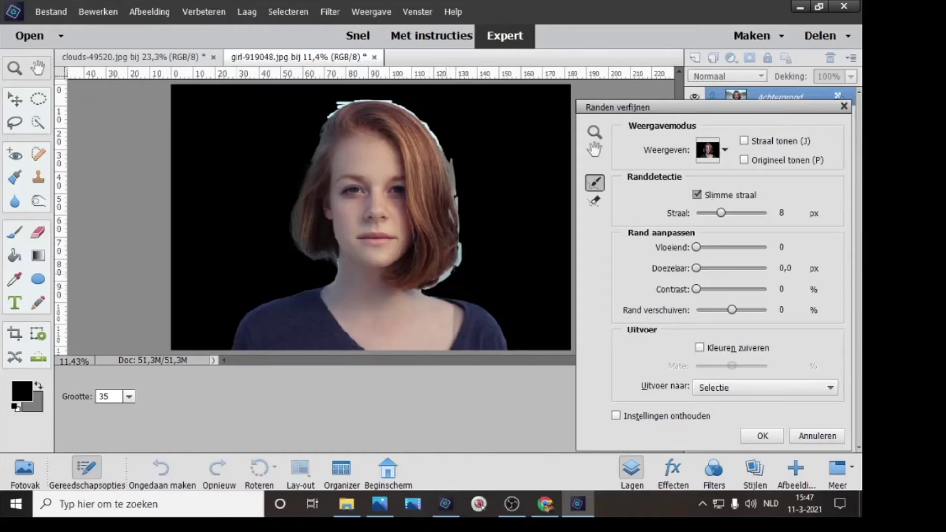
mouse_move(459, 246)
left_mouse_down()
mouse_move(449, 271)
mouse_move(461, 232)
left_mouse_up()
mouse_move(357, 97)
left_mouse_down()
mouse_move(348, 101)
mouse_move(365, 108)
left_mouse_up()
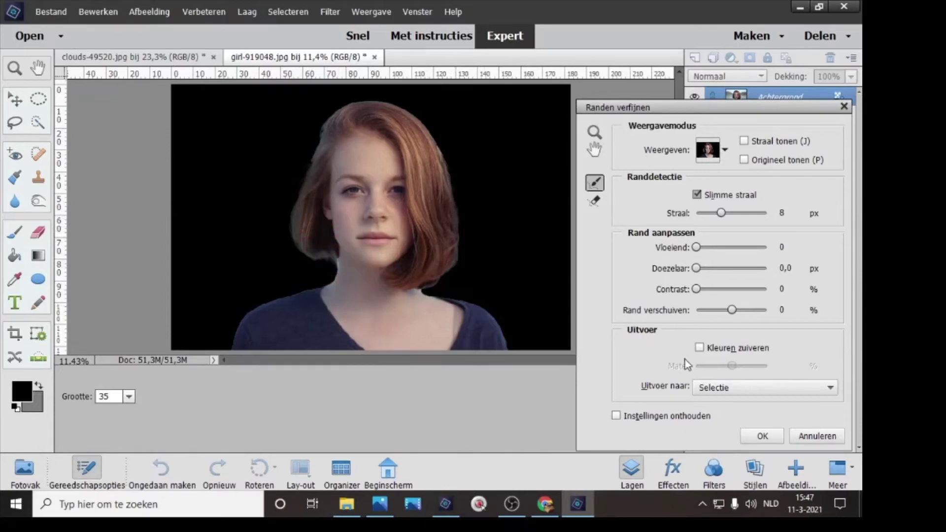
Enable Kleuren zuiveren and set the refined output to Nieuwe laag met laagmasker
left_click(701, 348)
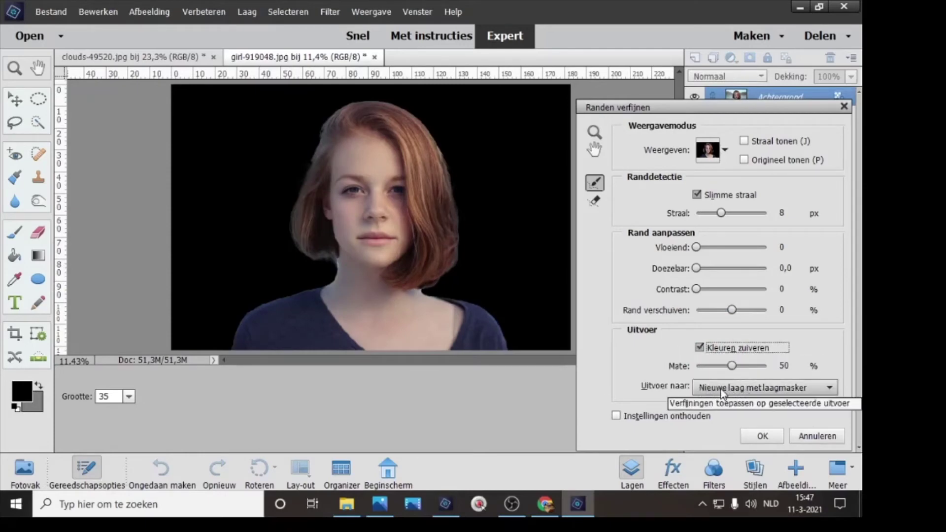
left_click(758, 394)
left_click(759, 394)
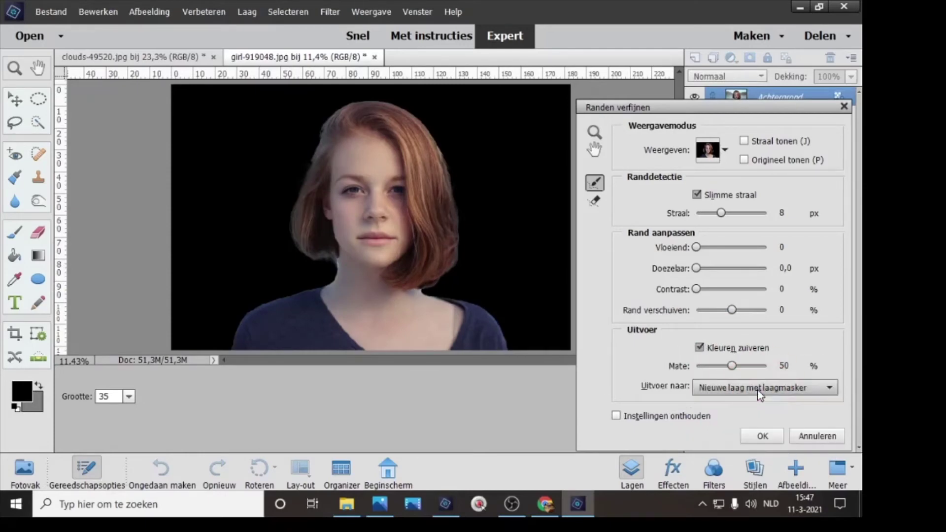
left_click(759, 393)
left_click(759, 394)
left_click(759, 394)
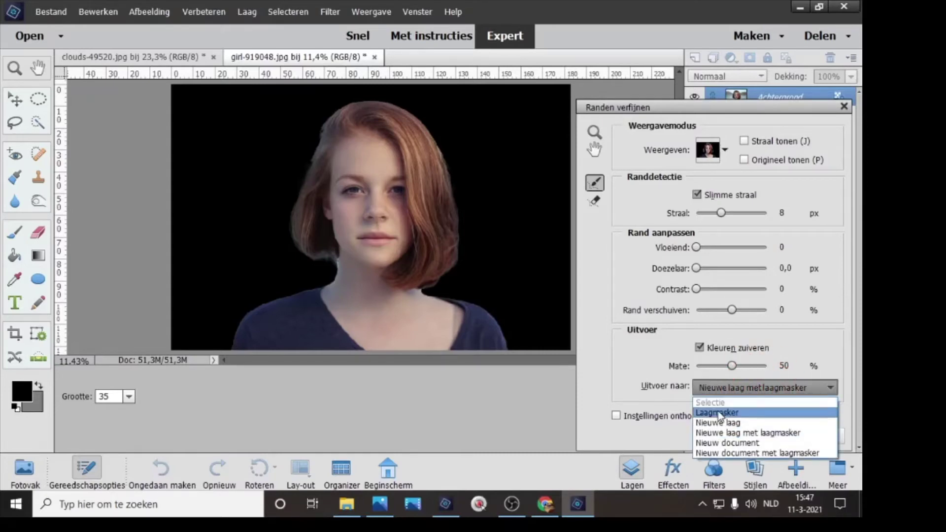
left_click(710, 433)
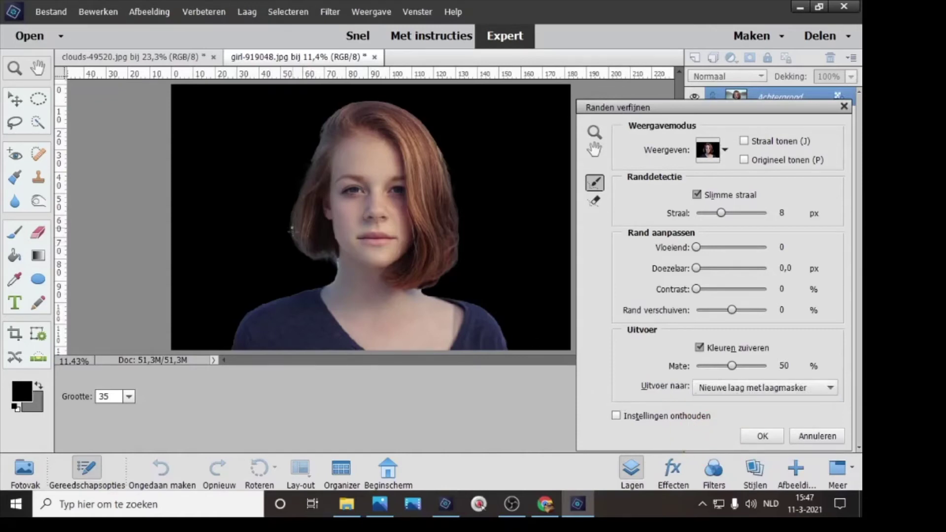
Touch up the remaining background fringes along the left hair edge, beside the neck and at the right hair edge
left_click_drag(292, 230, 295, 217)
left_click_drag(295, 254, 323, 259)
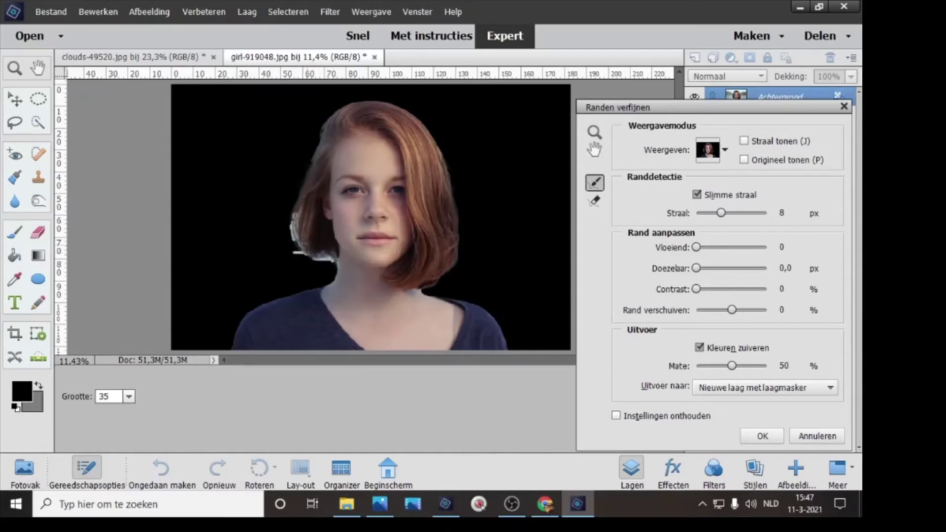
mouse_move(302, 228)
left_mouse_down()
mouse_move(328, 134)
mouse_move(299, 212)
left_mouse_up()
left_click_drag(306, 179, 315, 159)
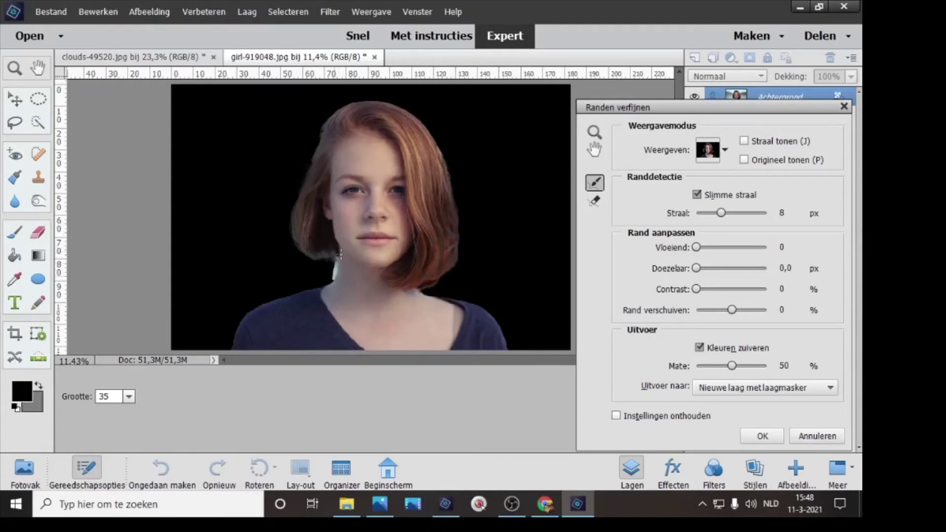
left_click(336, 268)
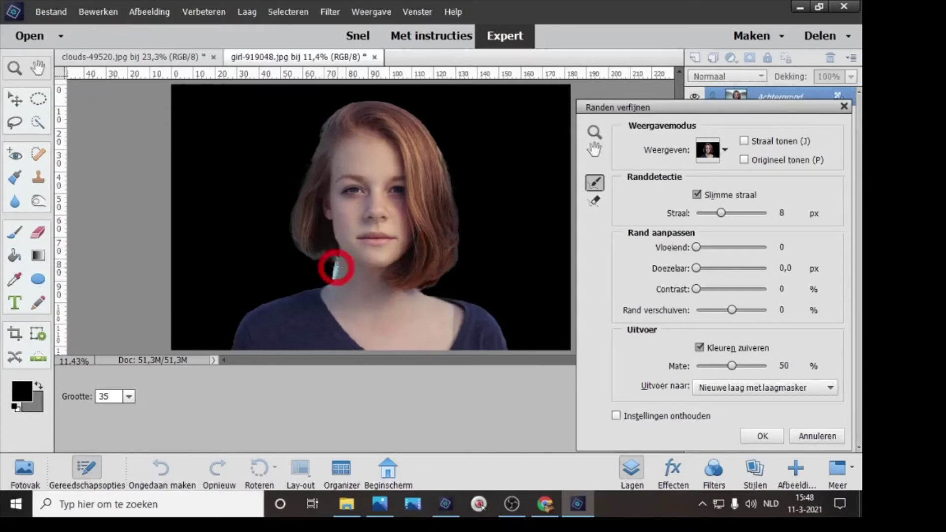
mouse_move(311, 237)
left_mouse_down()
mouse_move(292, 231)
mouse_move(318, 185)
left_mouse_up()
left_click(315, 249)
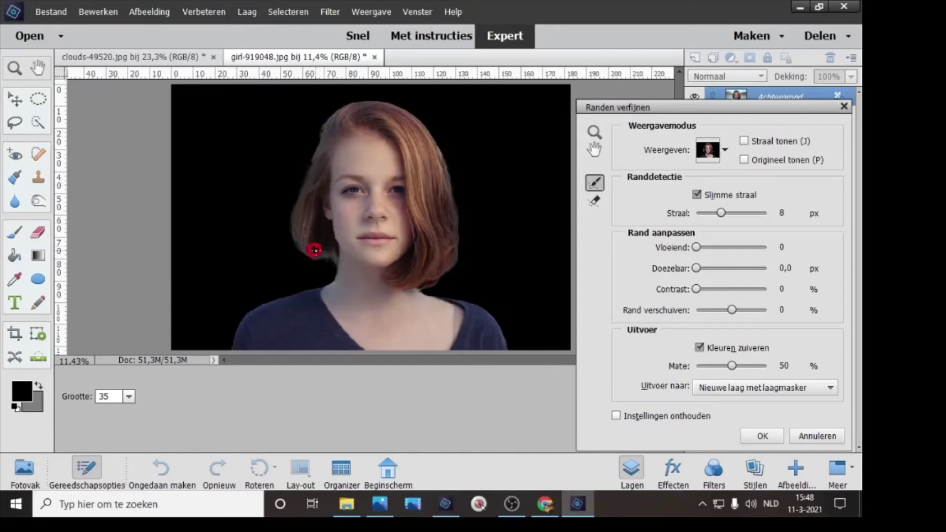
left_click(312, 246)
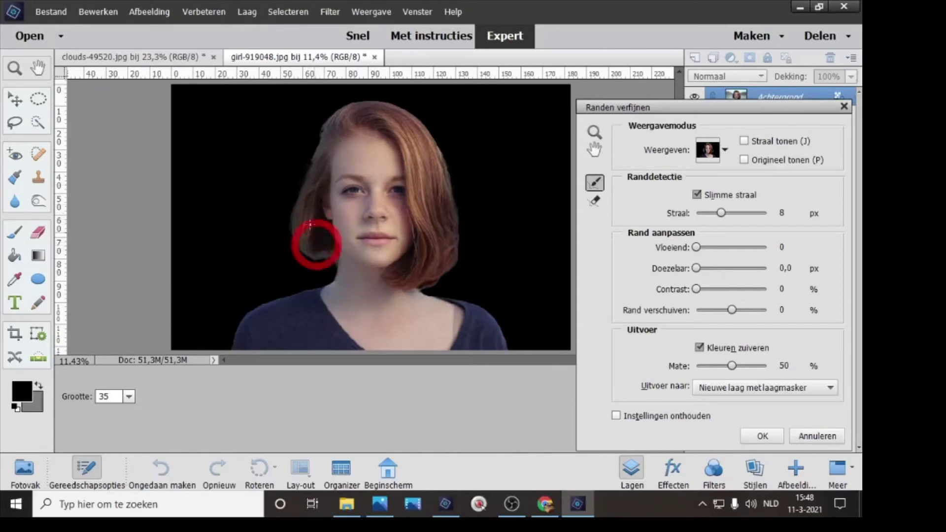
left_click(306, 249)
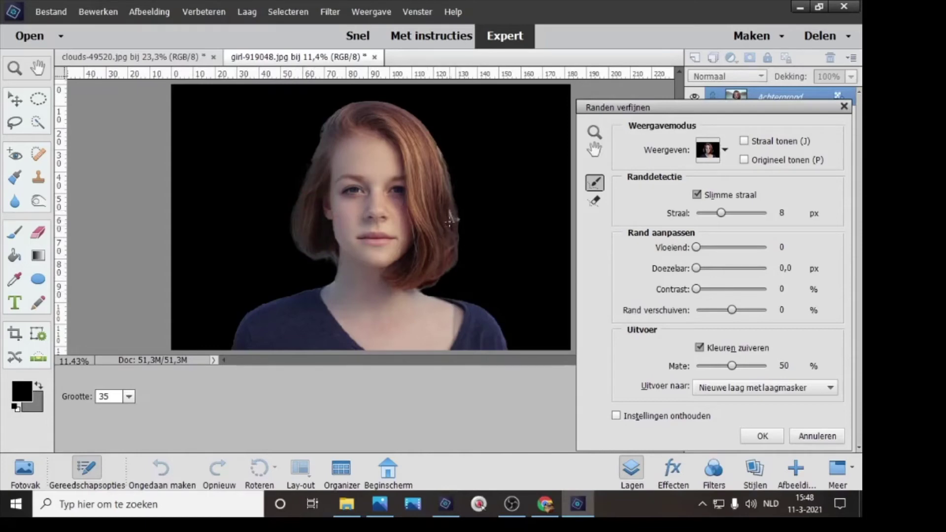
left_click(466, 225)
left_click_drag(731, 311, 767, 315)
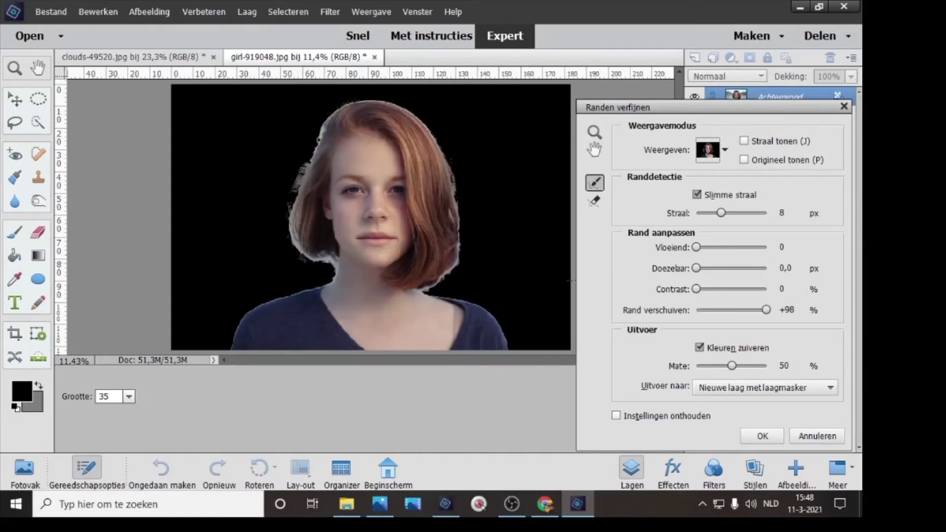
left_click_drag(766, 311, 706, 312)
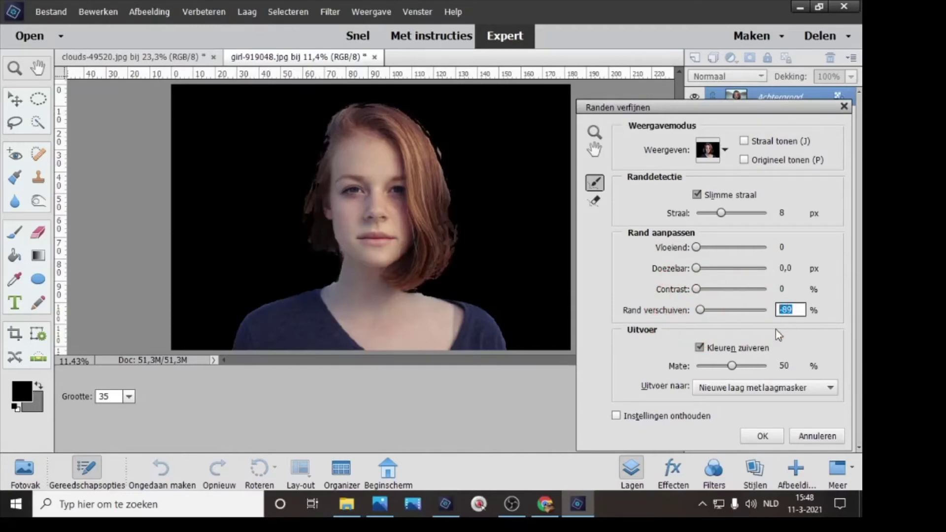
type("0")
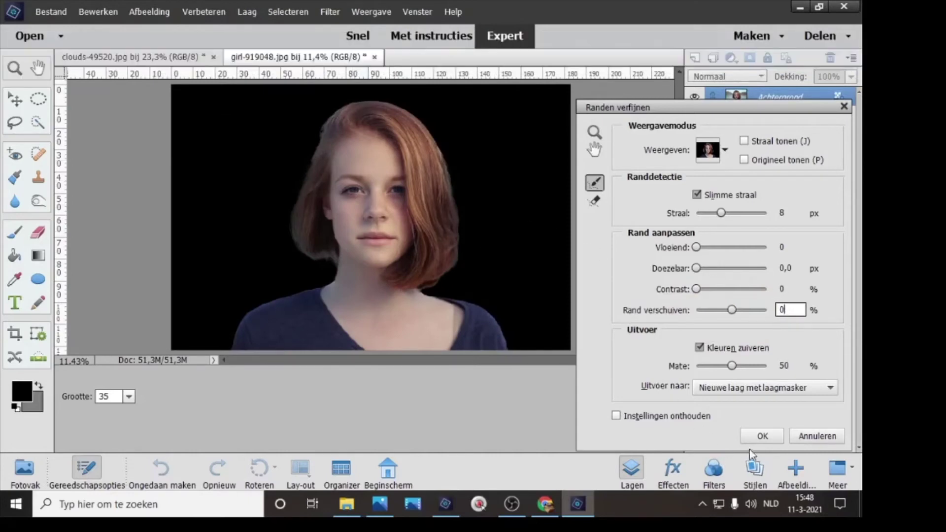
Apply the refined edges to output the woman as a masked layer, and activate the Move tool
left_click(760, 437)
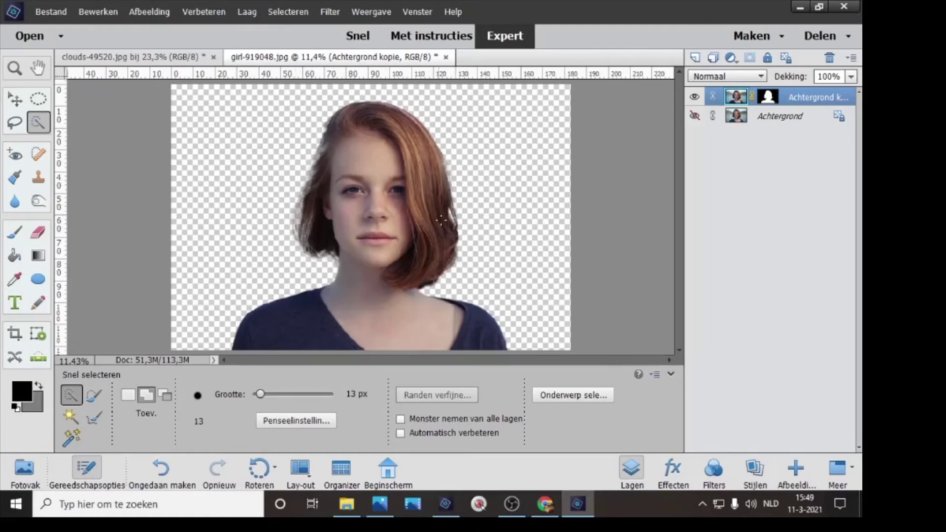
left_click(15, 100)
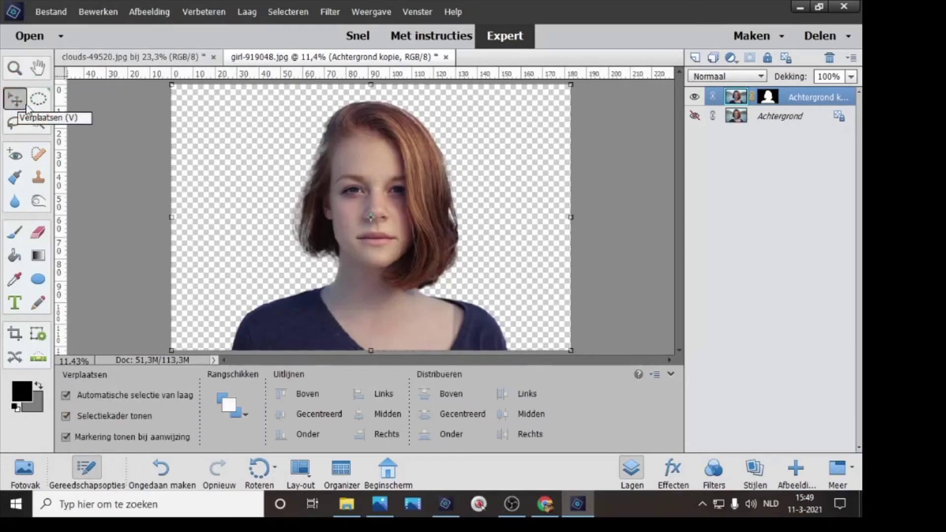
Place a copy of the masked woman layer into the clouds-49520.jpg document, over the sky
left_click(374, 228)
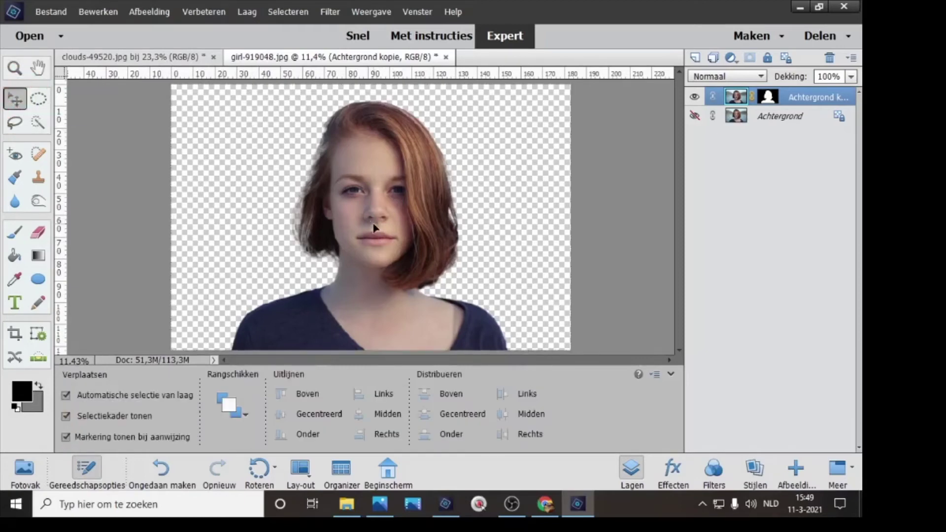
left_click_drag(373, 228, 234, 99)
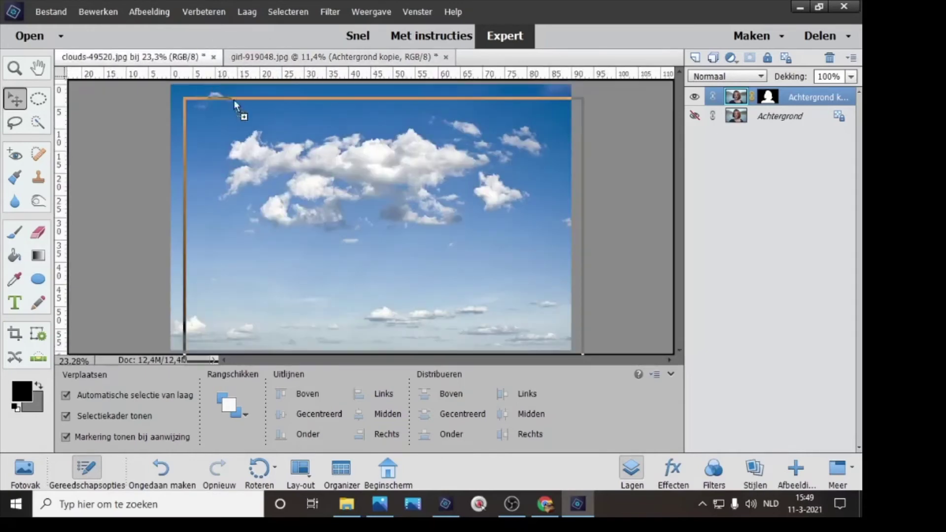
left_click_drag(365, 219, 364, 216)
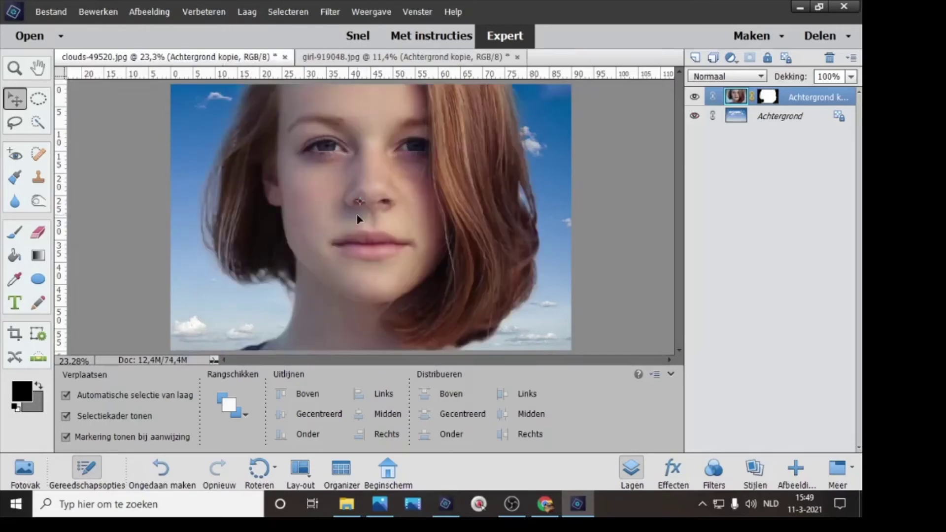
Scale the woman down to 42.21% with proportions kept and stand her against the photo's bottom edge, slightly left of centre
key("ctrl+0")
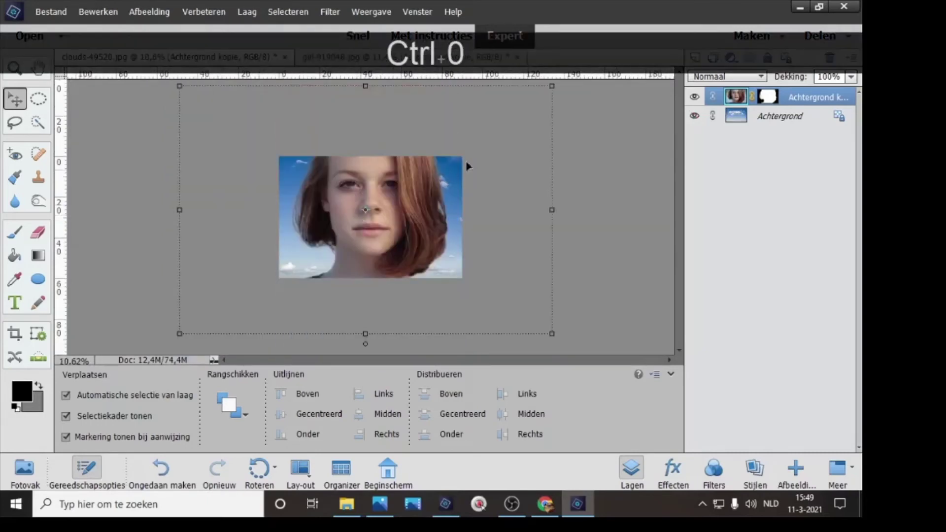
left_click_drag(552, 86, 407, 222)
left_click_drag(345, 221, 427, 176)
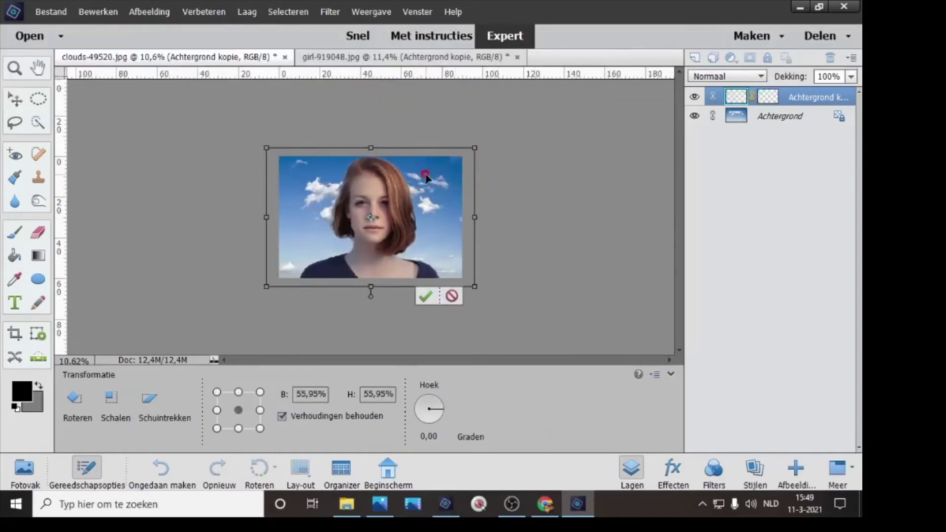
left_click_drag(474, 147, 422, 173)
mouse_move(379, 208)
left_mouse_down()
mouse_move(380, 194)
mouse_move(373, 200)
left_mouse_up()
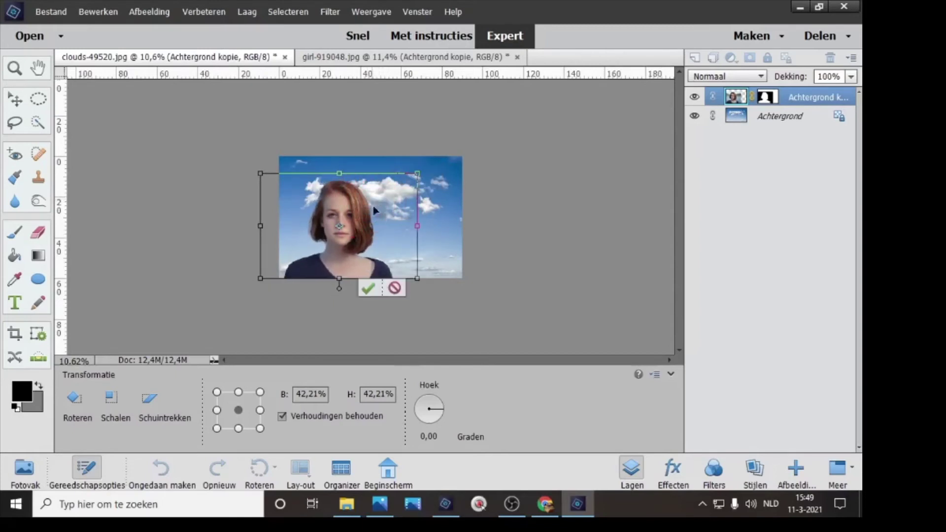
left_click(373, 286)
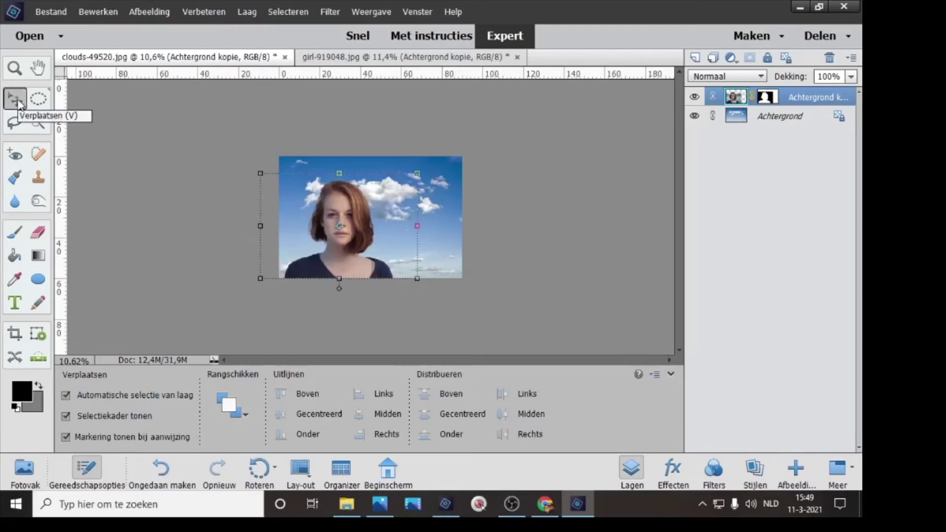
double_click(39, 68)
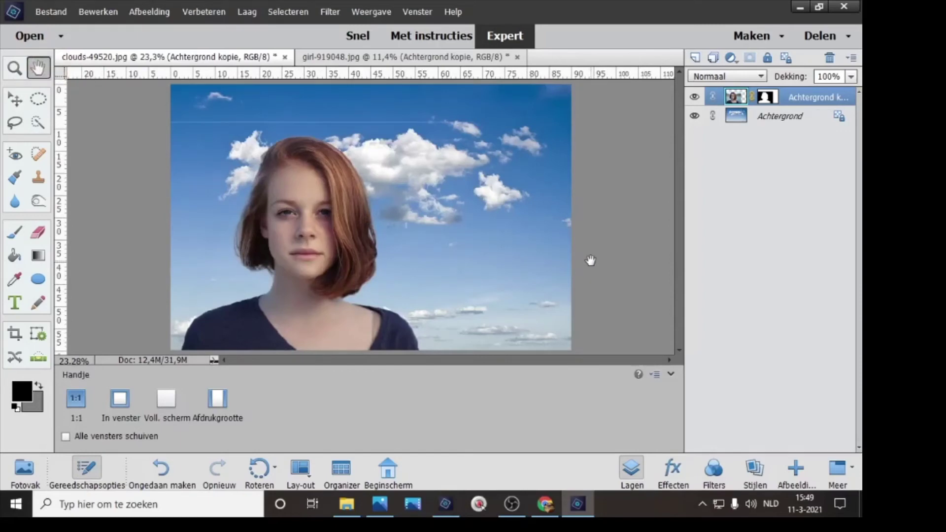
Sample sky just below the thin white line and cover the line with an 80 px Clone Stamp
key("ctrl+F12")
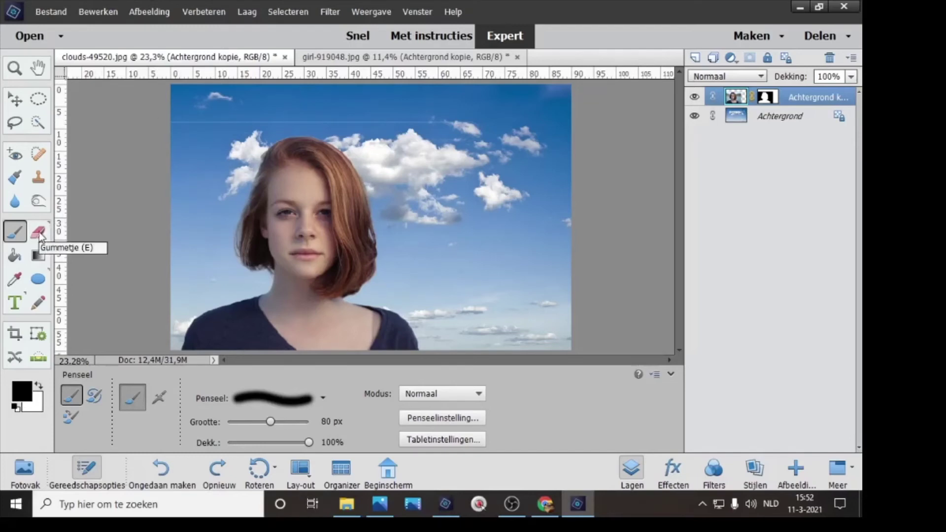
left_click(38, 177)
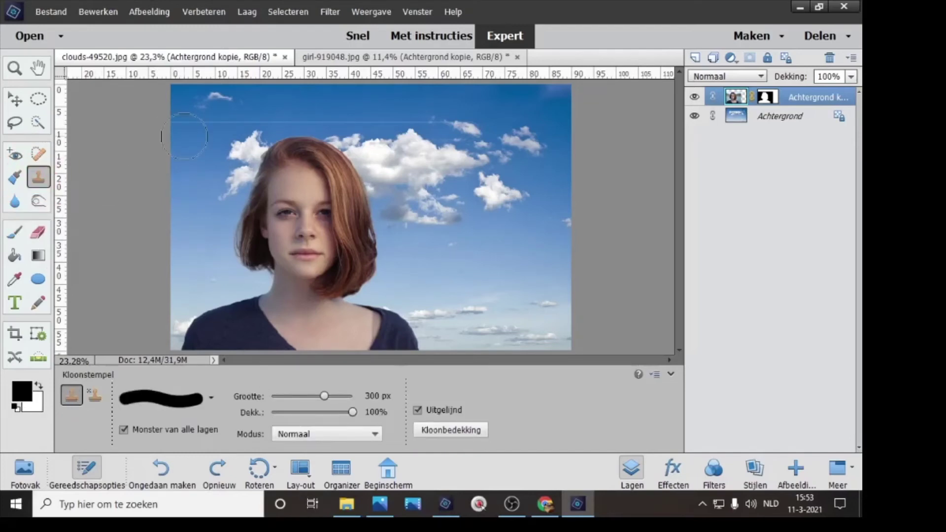
key("bracketleft")
key("bracketleft")
key("bracketleft")
key("bracketleft")
key("bracketleft")
key("bracketleft")
key("bracketleft")
key("bracketleft")
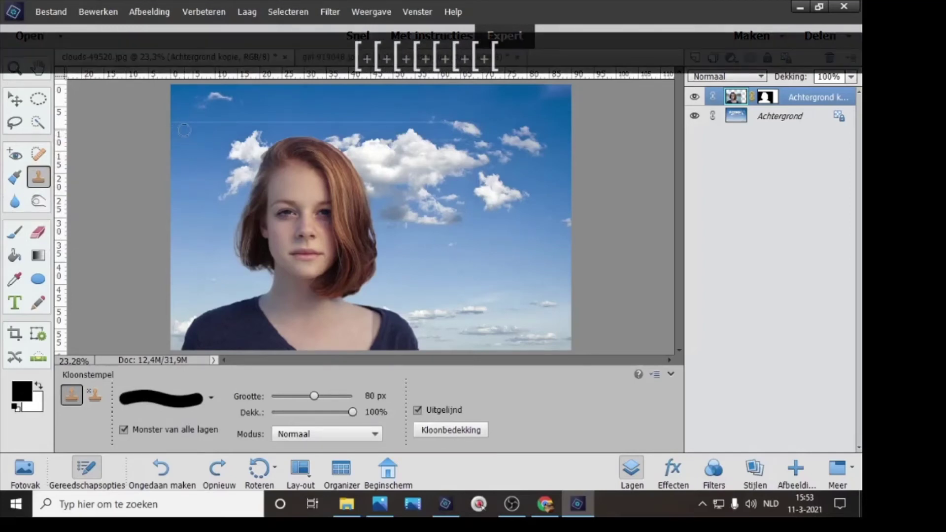
key("alt")
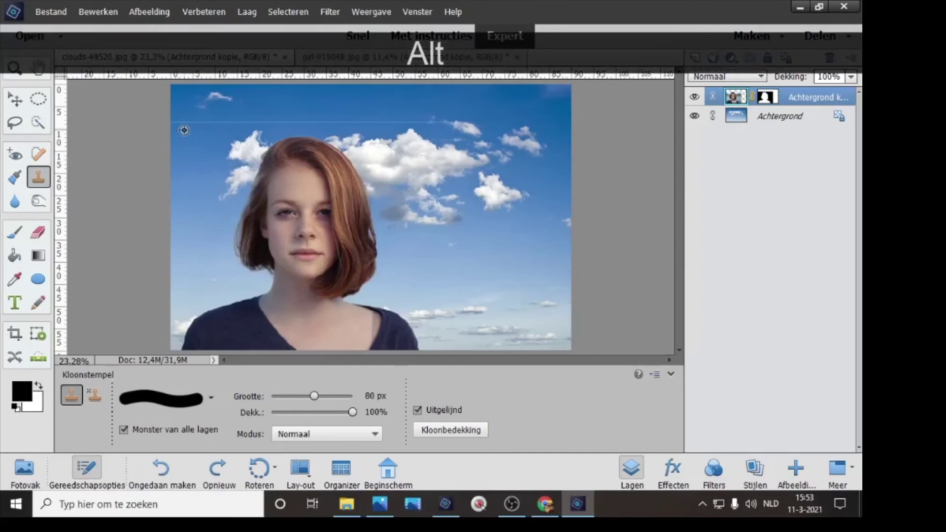
left_click(184, 130, "alt")
left_click(197, 122)
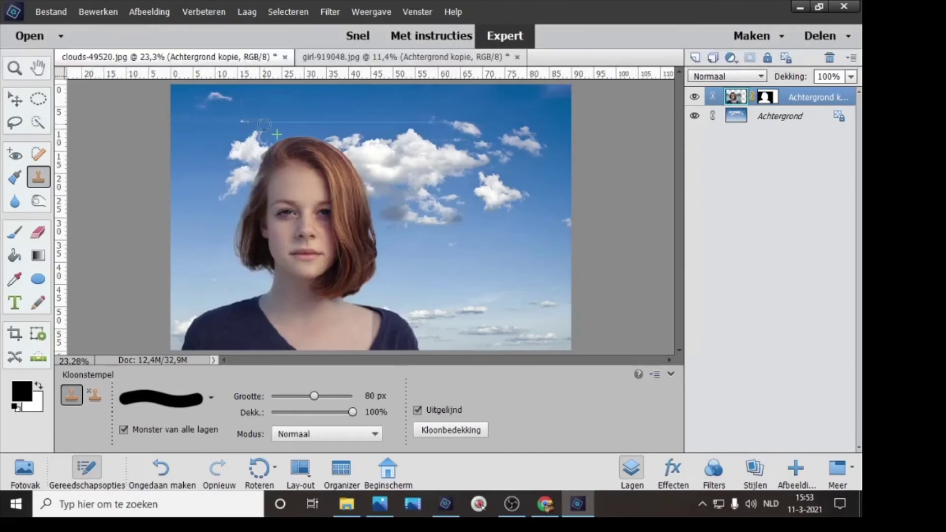
left_click(264, 124)
left_click(397, 122)
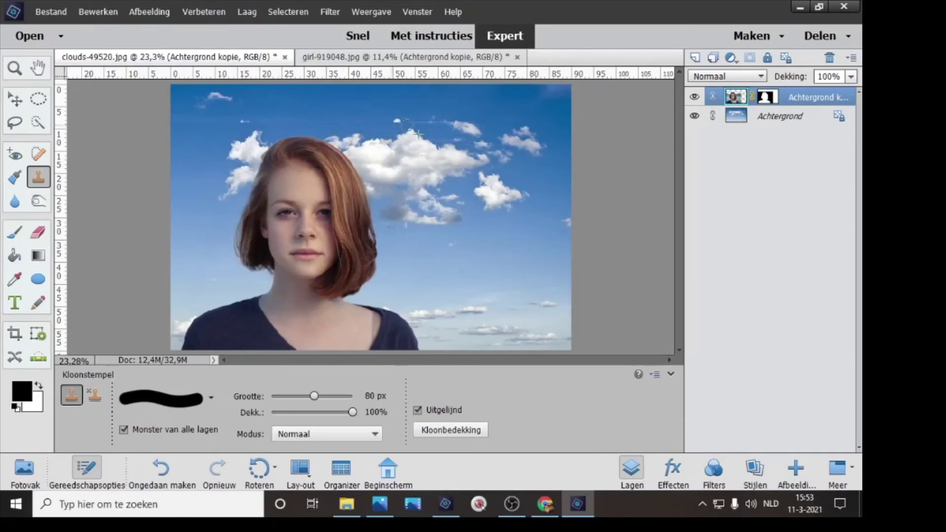
left_click(475, 127)
Resample the sky above the large cloud and clone over the leftover cloud spot and line traces above the woman's head
left_click(397, 127)
key("alt")
left_click(397, 127, "alt")
key("alt")
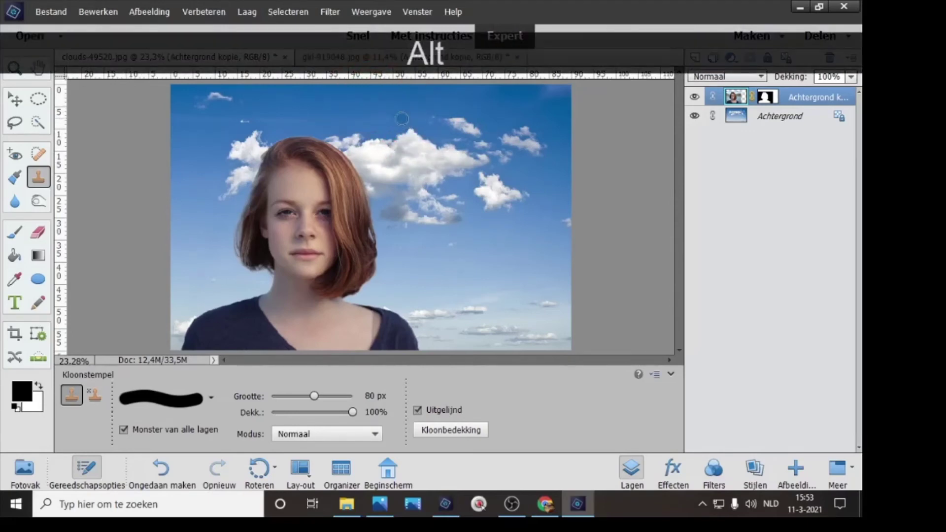
mouse_move(408, 119)
left_mouse_down()
mouse_move(385, 118)
mouse_move(411, 120)
mouse_move(148, 117)
left_mouse_up()
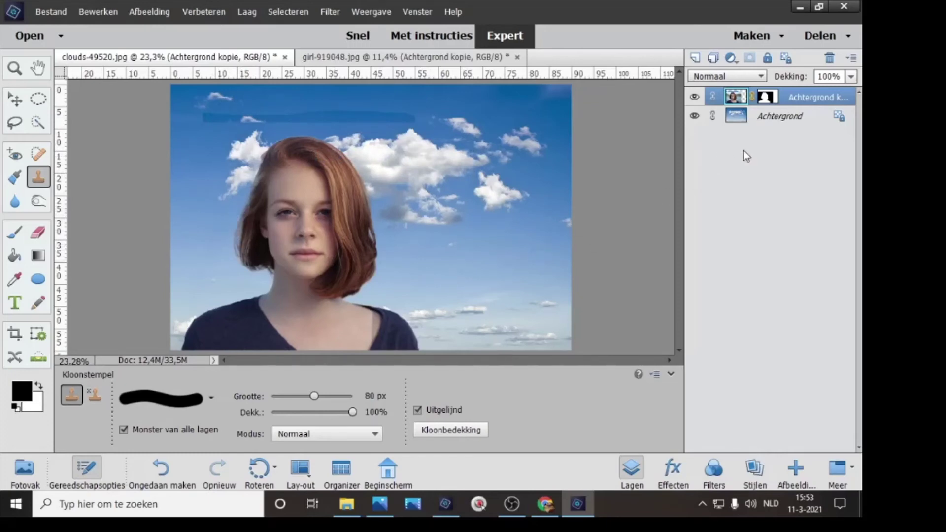
Select the woman layer's mask and confirm black (000000) as the foreground colour
left_click(768, 104)
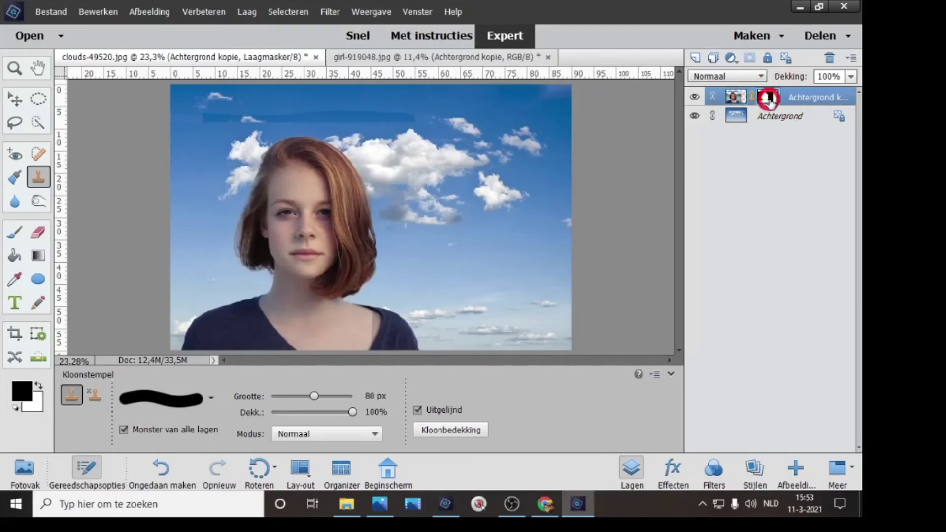
left_click(769, 101)
left_click(22, 396)
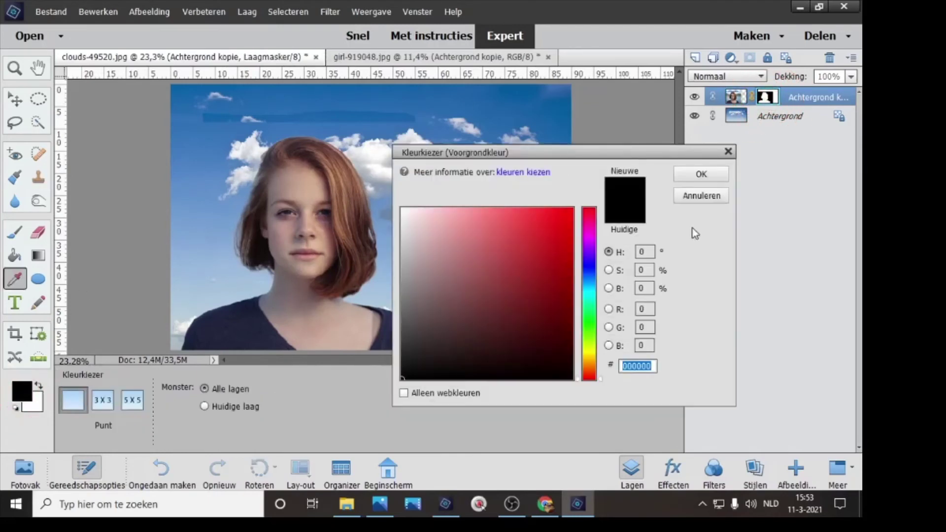
left_click(702, 175)
Try to retouch the mask along the hair's left edge with the Clone Stamp, using black and white as foreground colours
key("s")
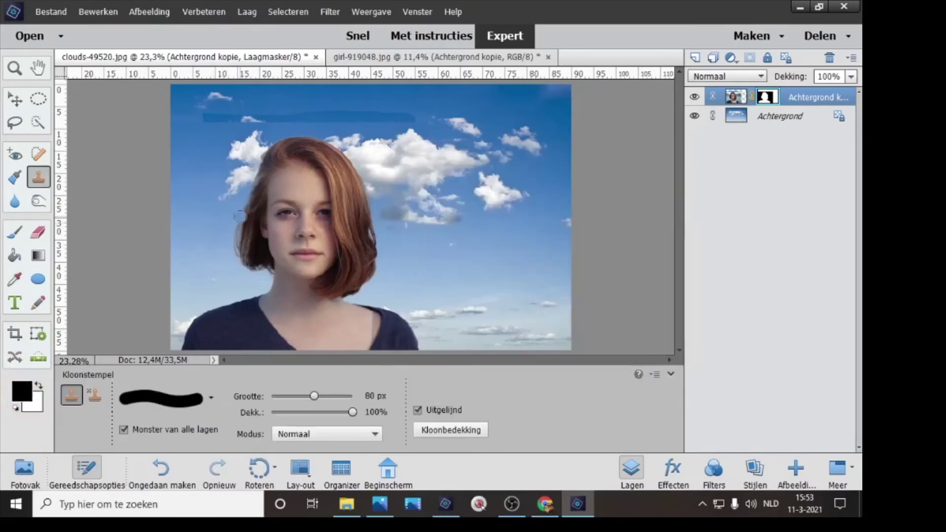
mouse_move(239, 215)
left_mouse_down()
mouse_move(235, 252)
mouse_move(238, 210)
mouse_move(236, 260)
mouse_move(241, 205)
left_mouse_up()
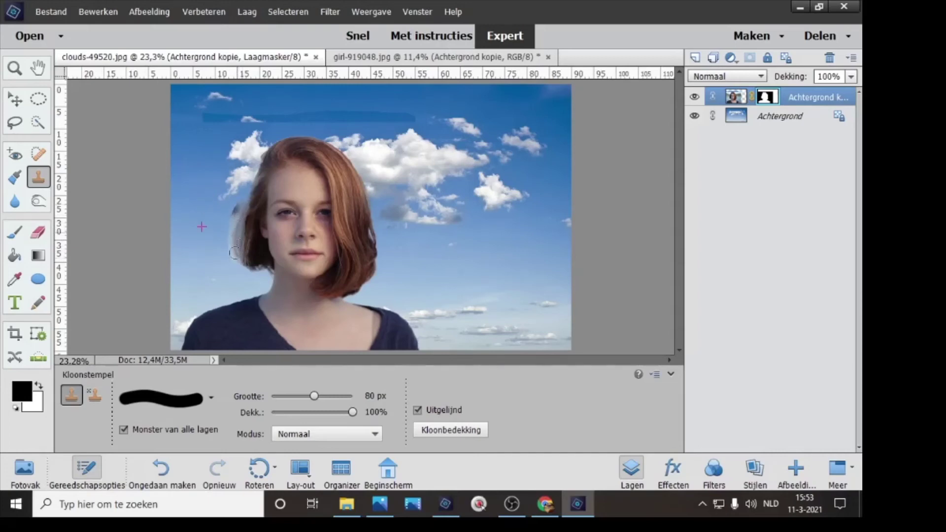
left_click(235, 253)
left_click(40, 384)
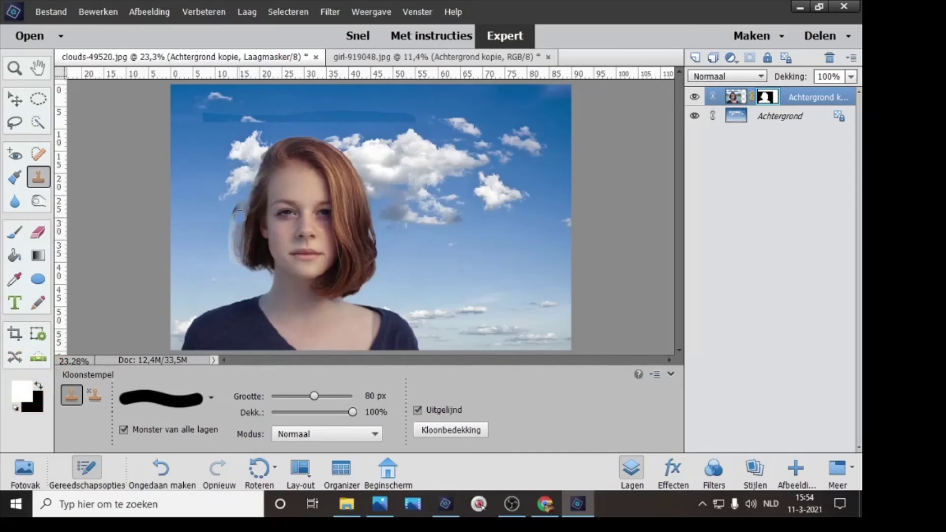
left_click(240, 211)
left_click(240, 212)
Undo the Clone Stamp strokes on the mask and the cloned band across the sky
key("ctrl+z")
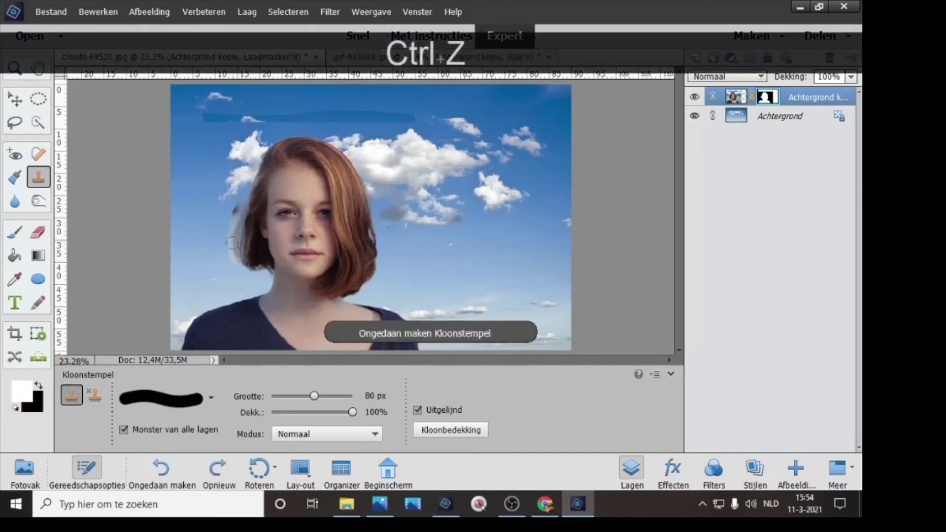
key("ctrl+z")
key("ctrl+z")
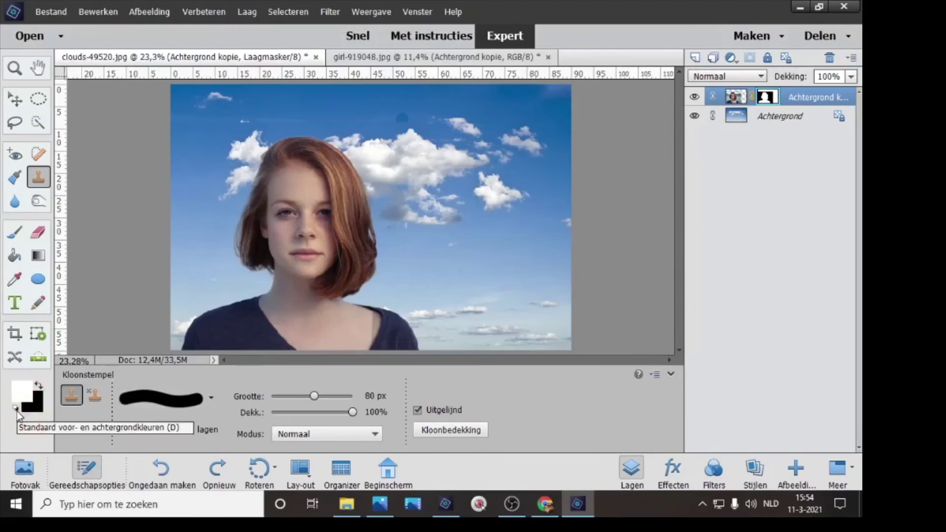
Paint black on the layer mask with the 80 px Brush to hide the hair's lower-left edge
left_click(39, 388)
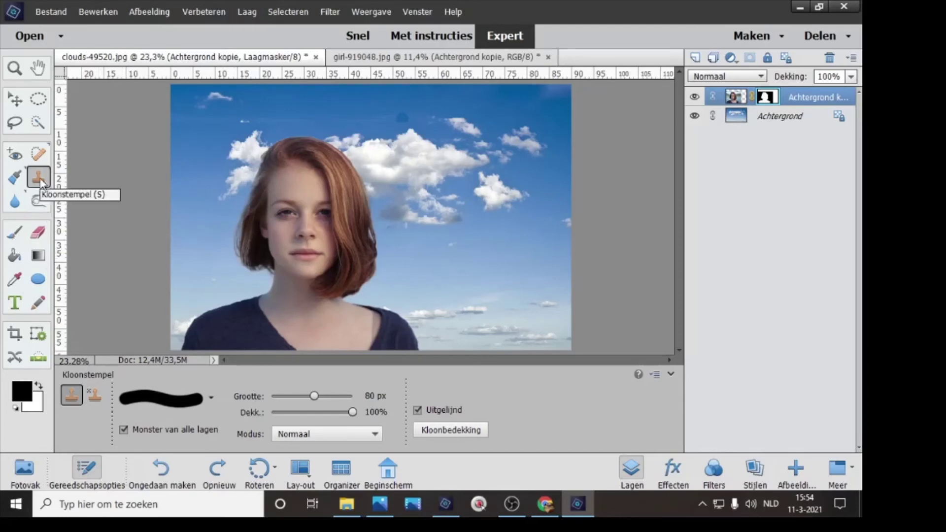
left_click(16, 235)
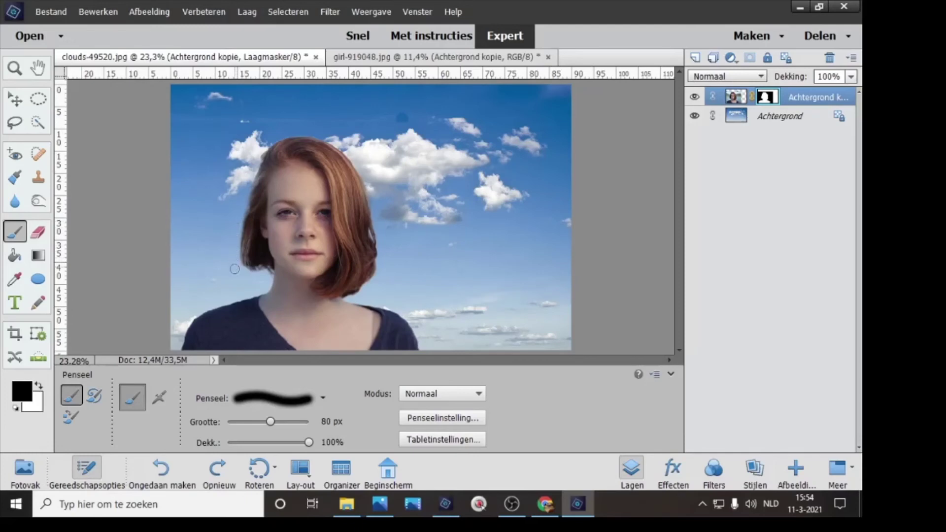
left_click(243, 268)
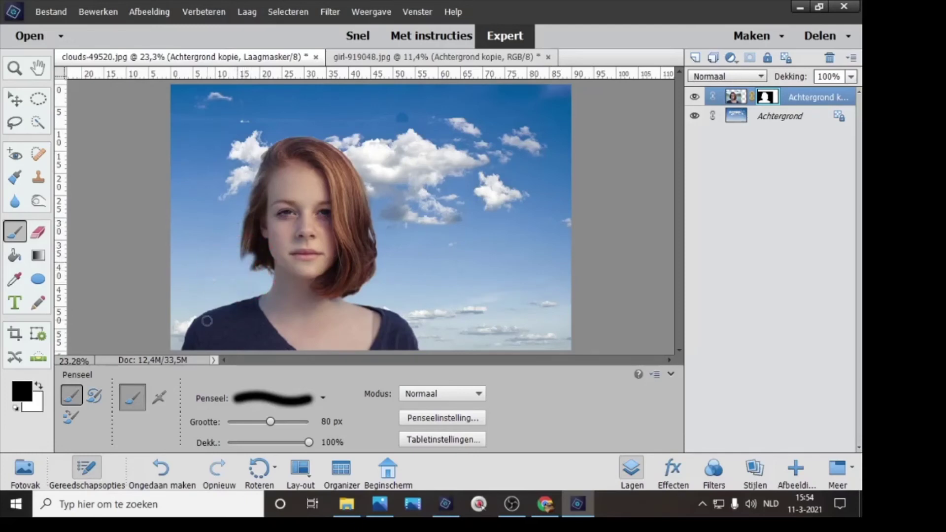
Paint white on the mask to restore the lower-left hair tips, and clean up the outer edge with black
left_click(38, 387)
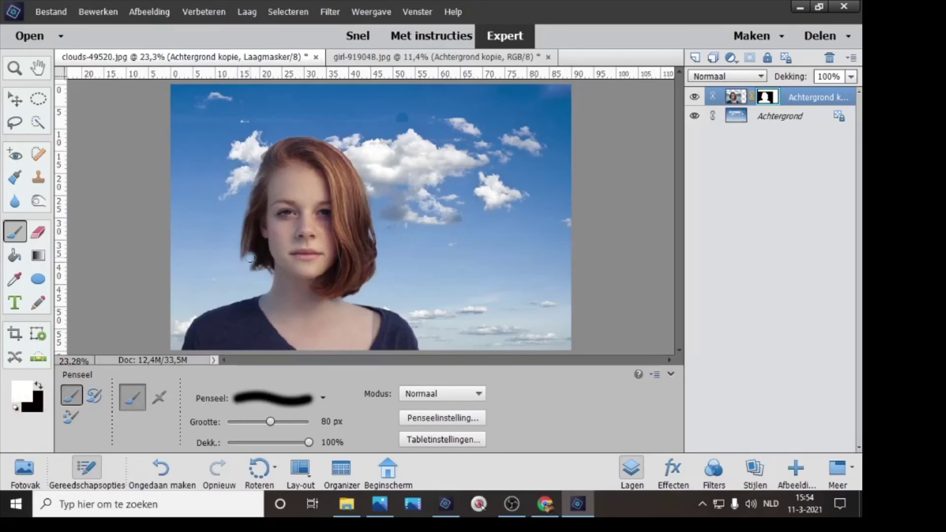
left_click_drag(257, 263, 242, 266)
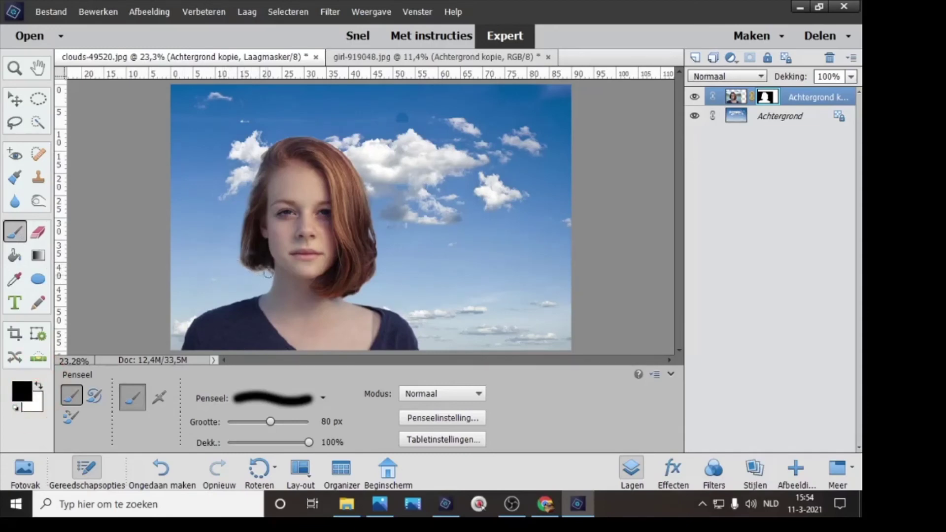
left_click(229, 272)
key("ctrl")
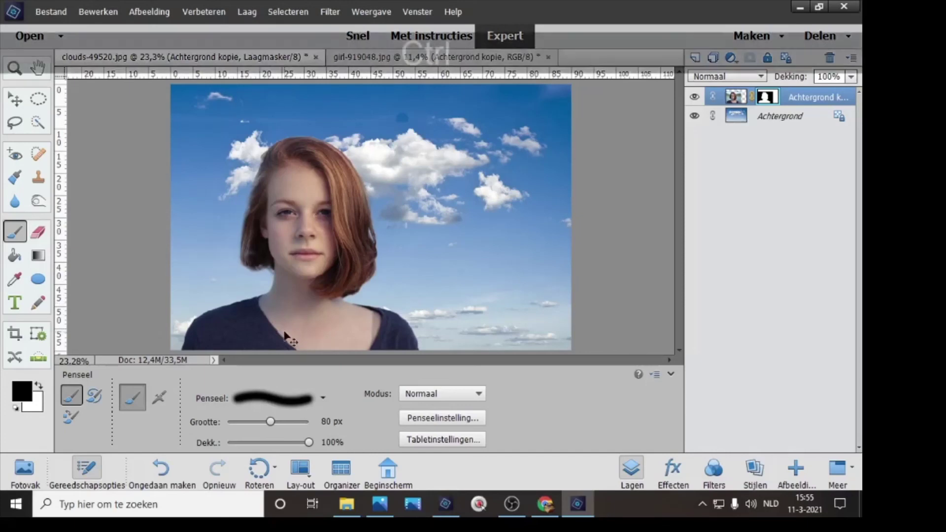